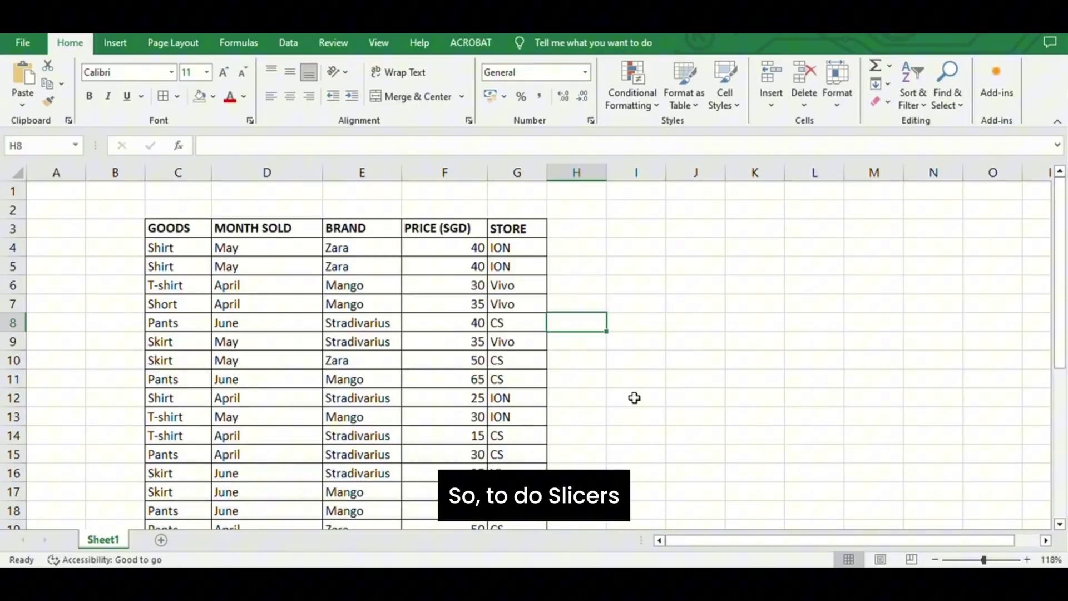
Convert the sales range C3:G32 into a table with headers, creating Table2.
click(634, 398)
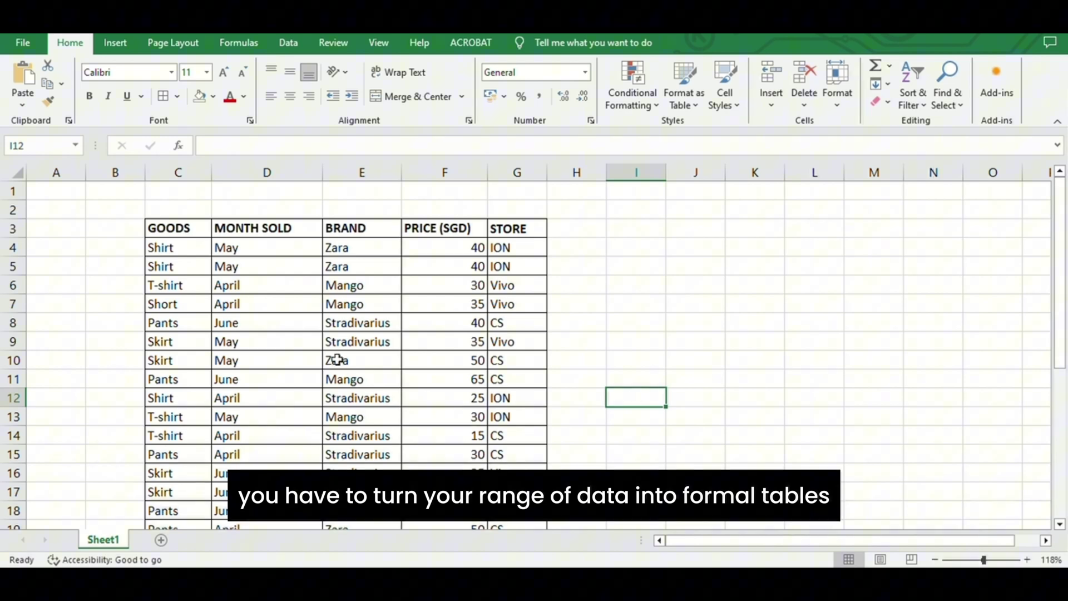
click(267, 359)
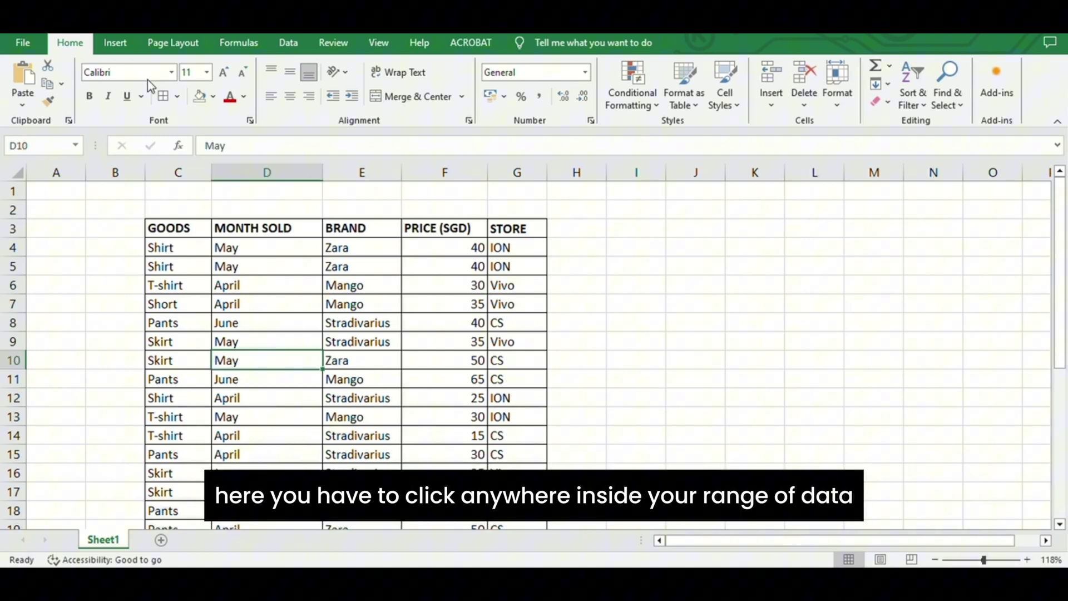
click(117, 47)
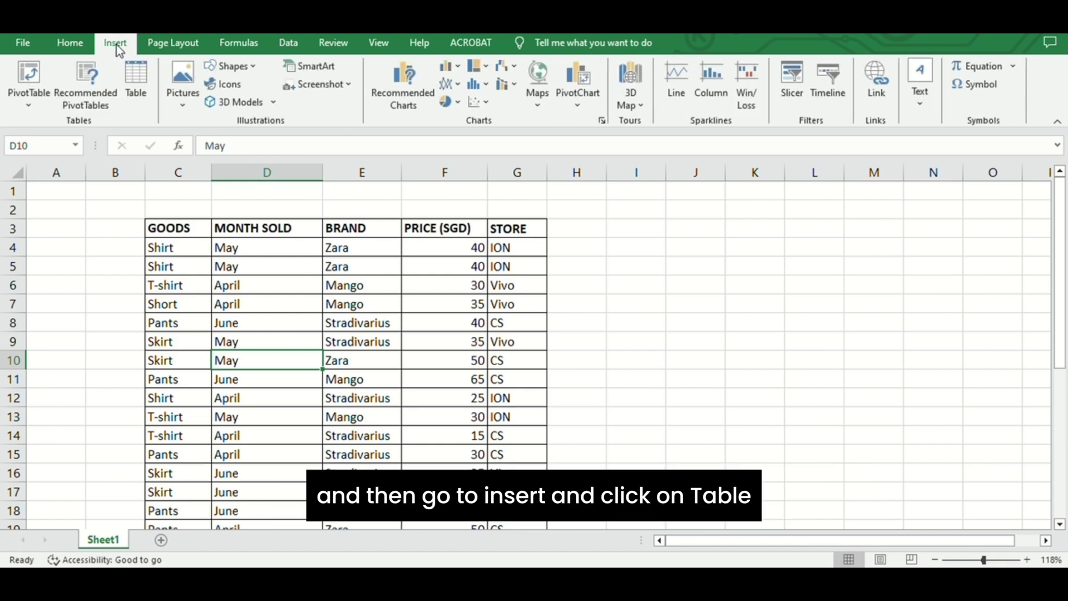
click(136, 83)
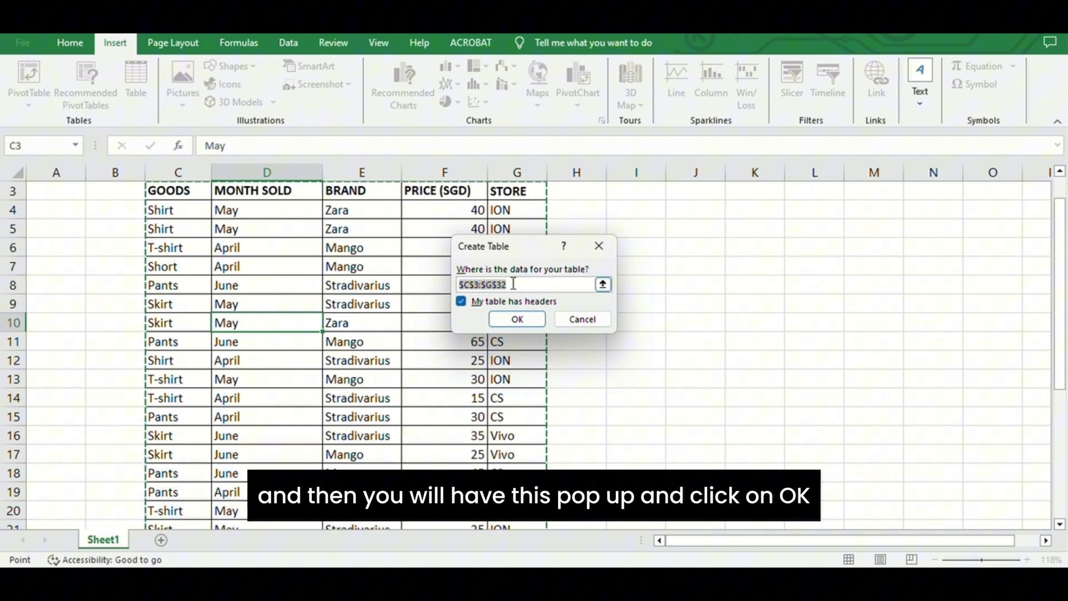
click(516, 320)
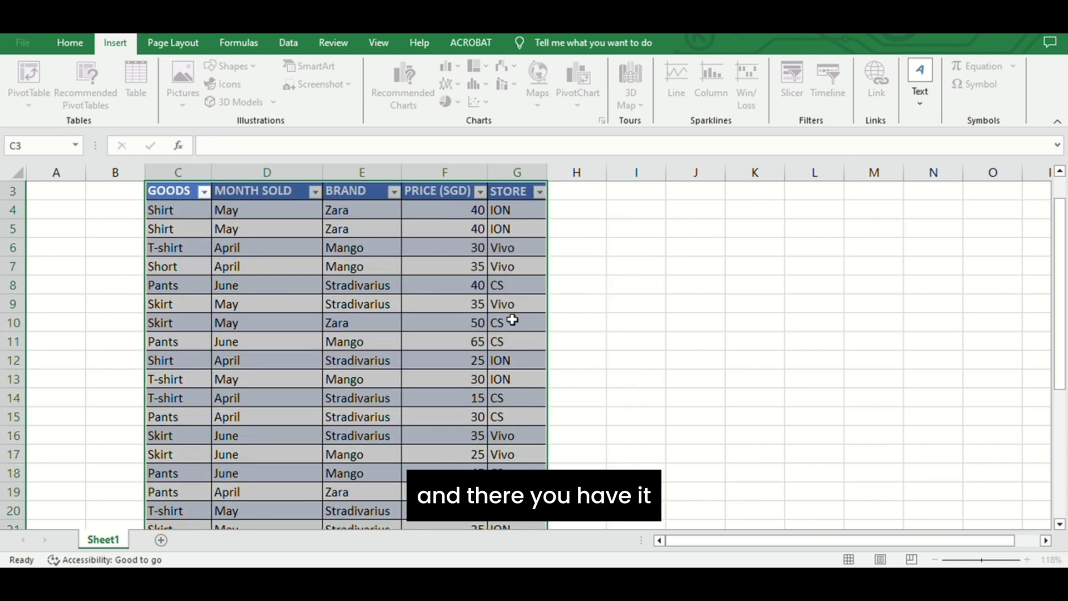
click(589, 300)
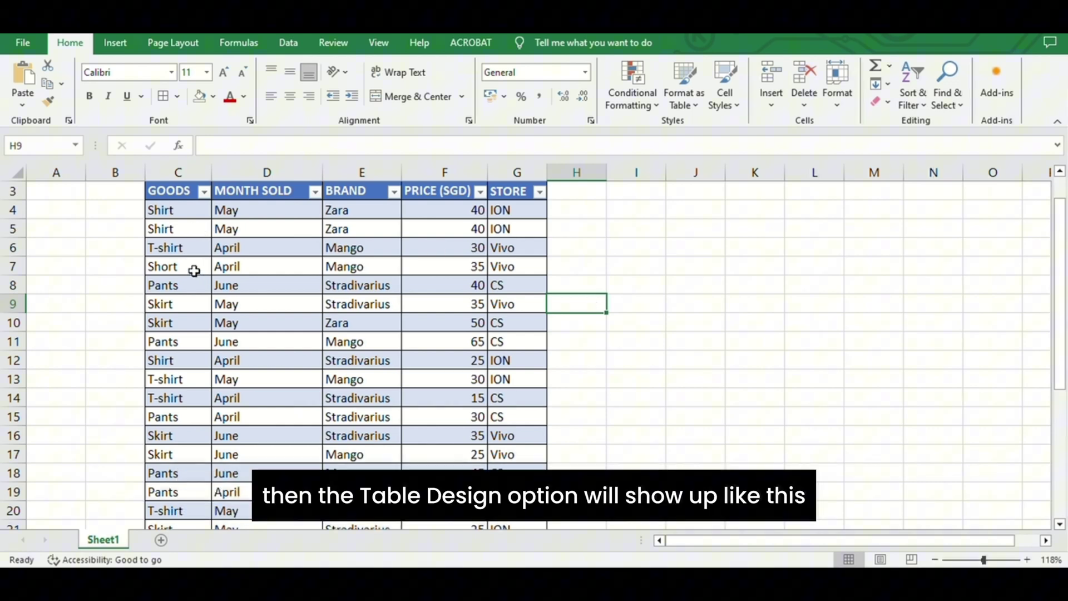
Insert slicers for GOODS, MONTH SOLD, PRICE (SGD) and STORE on Table2.
click(233, 266)
click(539, 43)
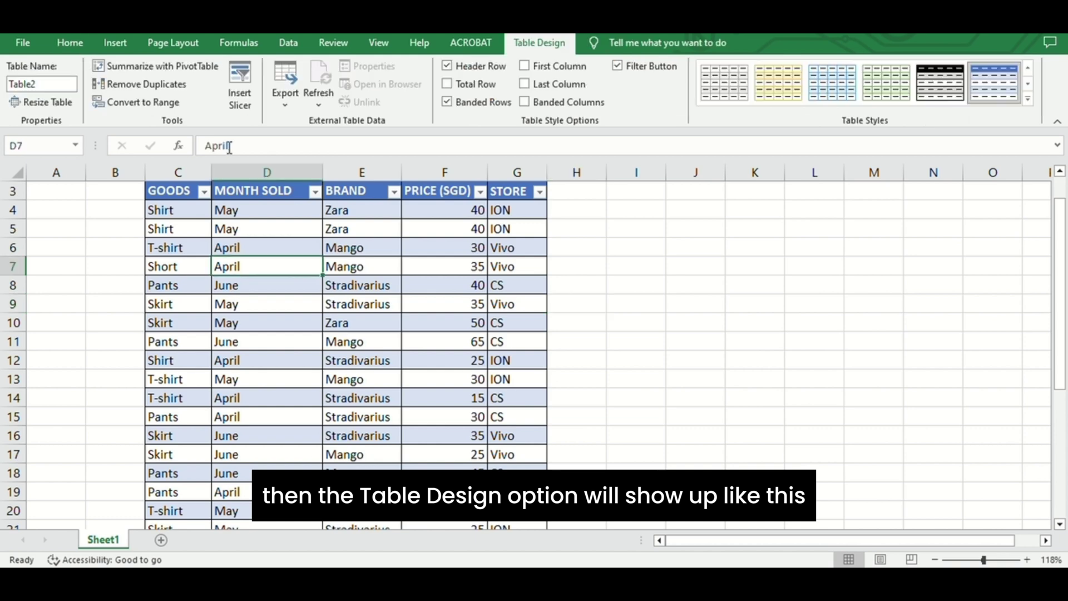
click(238, 75)
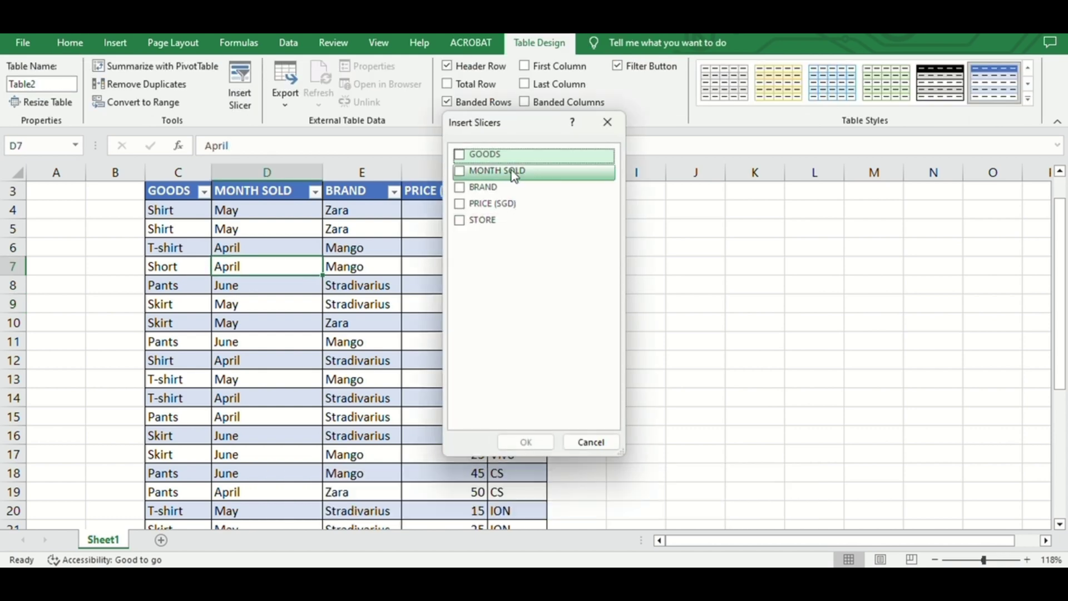
click(459, 155)
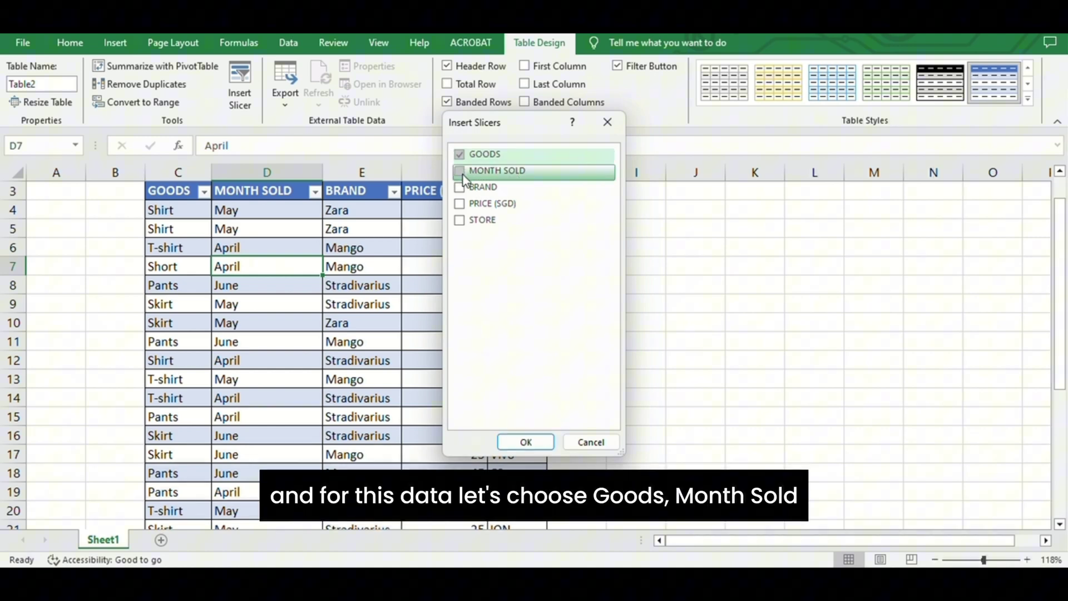
click(463, 174)
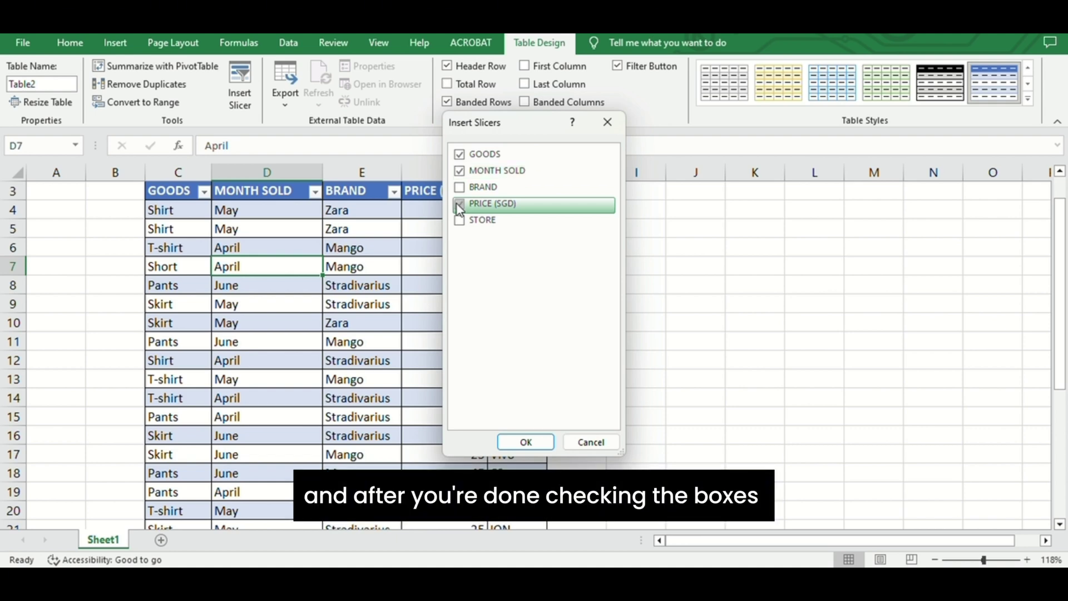
click(460, 220)
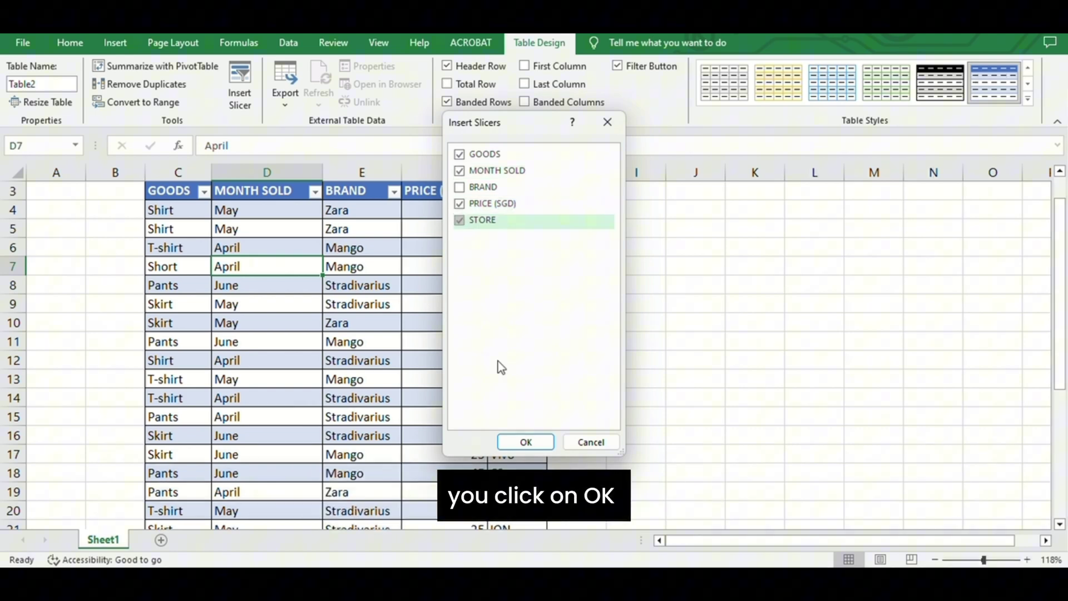
click(523, 442)
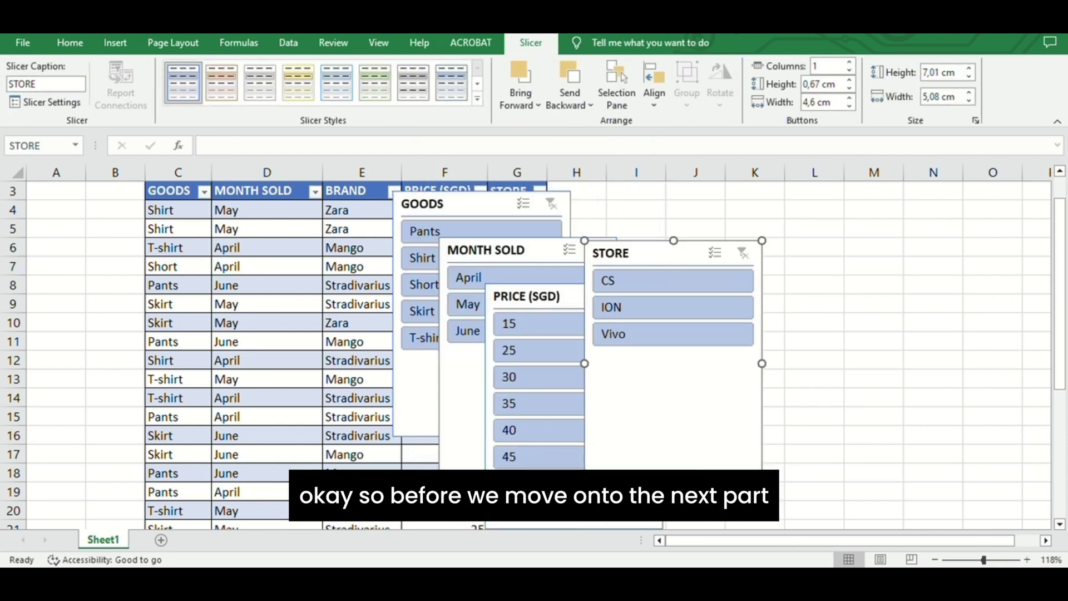
Shorten the STORE, MONTH SOLD and GOODS slicers and move all four off the table to the right.
drag(674, 364, 672, 354)
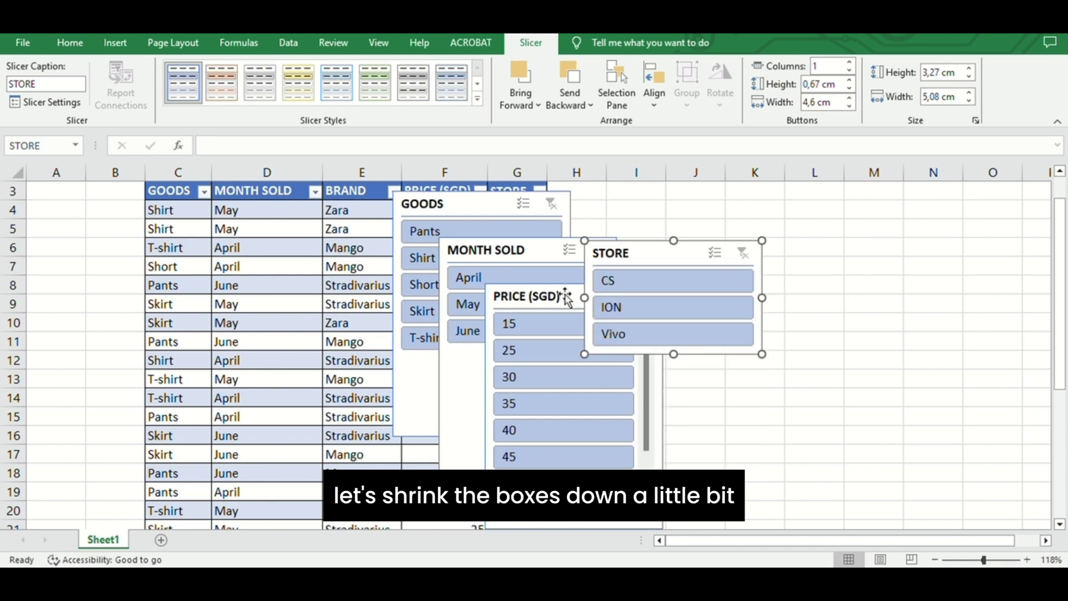
drag(566, 296, 925, 215)
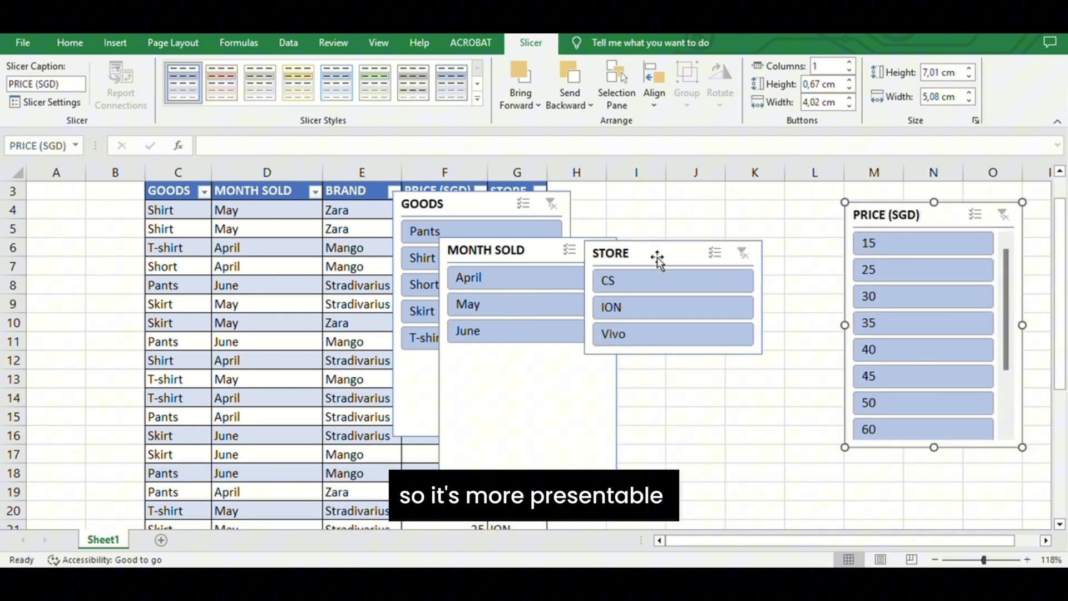
drag(657, 257, 735, 216)
click(529, 429)
drag(528, 470, 589, 358)
drag(539, 254, 760, 339)
click(484, 435)
drag(484, 435, 544, 350)
drag(469, 199, 635, 401)
Align the PRICE (SGD), STORE, MONTH SOLD and GOODS slicers neatly beside the table's top.
scroll(1060, 278, up, 1)
drag(912, 540, 936, 541)
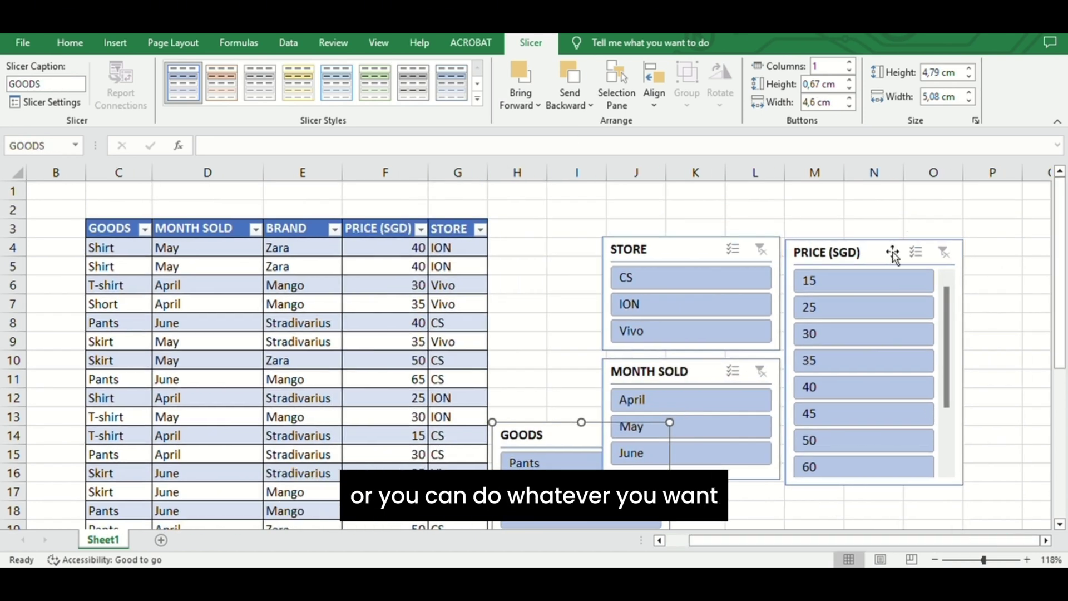
drag(892, 253, 973, 217)
drag(673, 246, 752, 211)
drag(708, 372, 786, 337)
drag(567, 442, 572, 253)
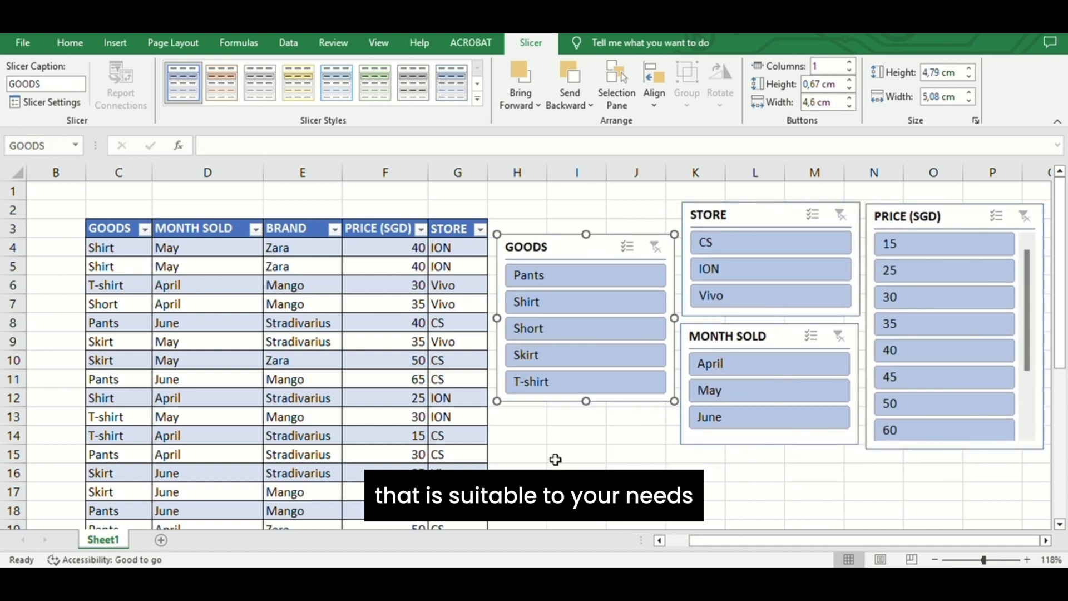
Filter the slicers to ION, Shirt, April and price 35, leaving one matching record.
click(726, 268)
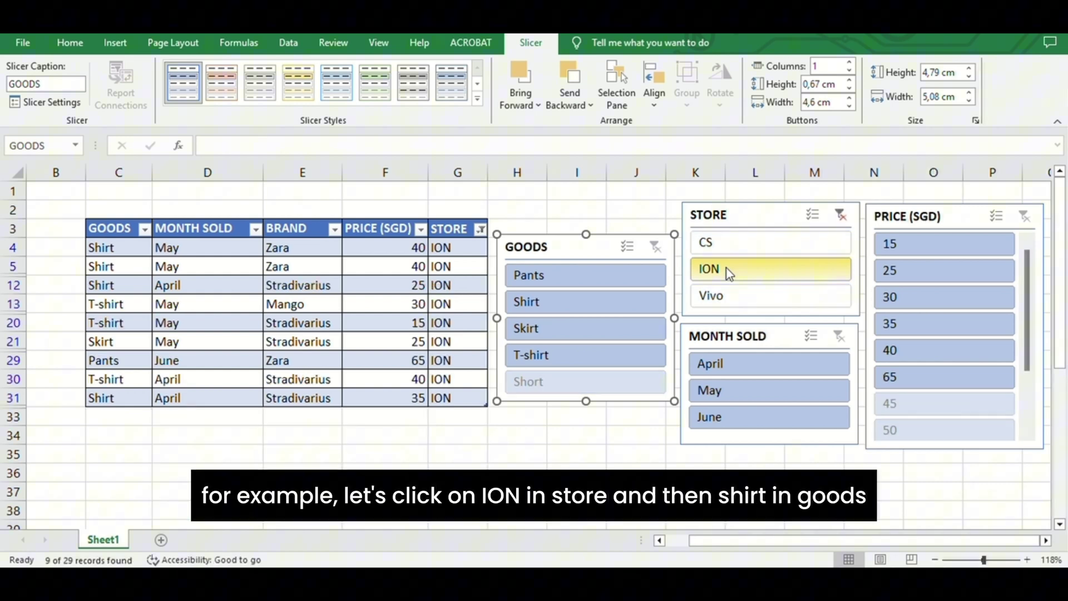
click(640, 301)
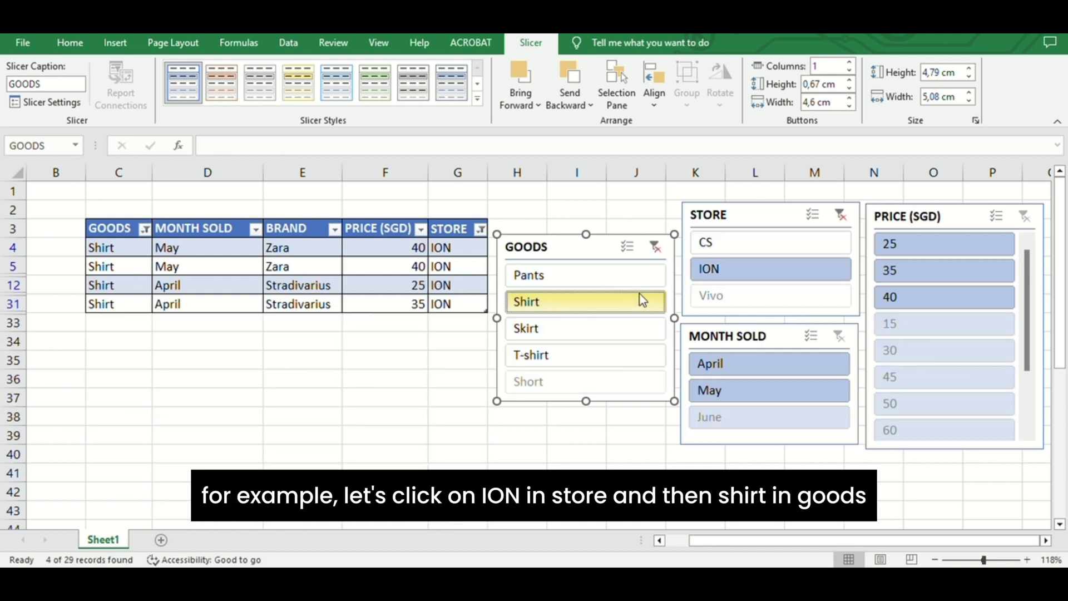
click(720, 367)
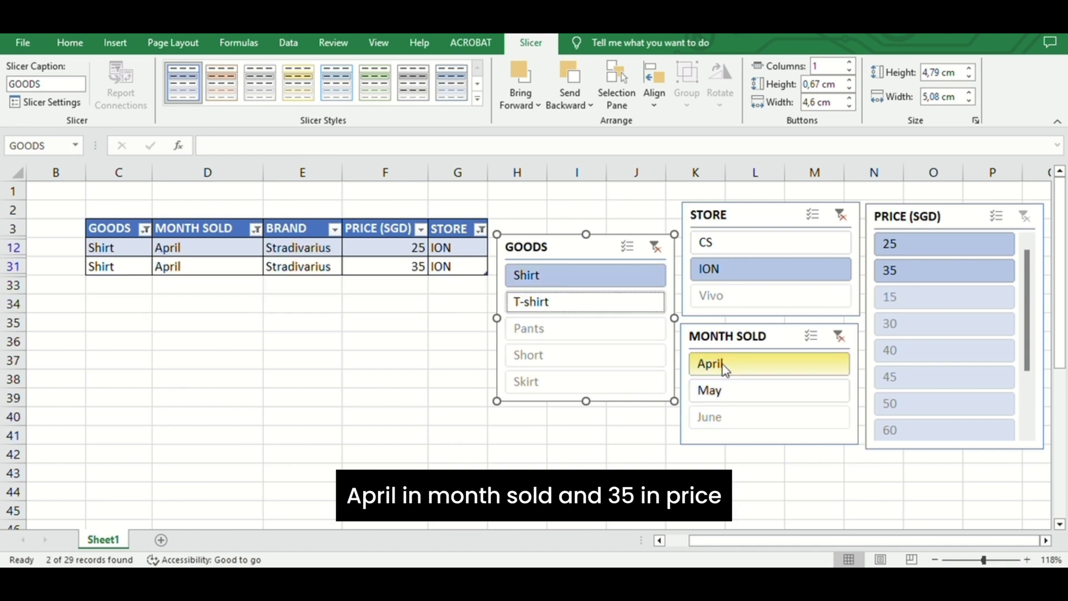
click(940, 269)
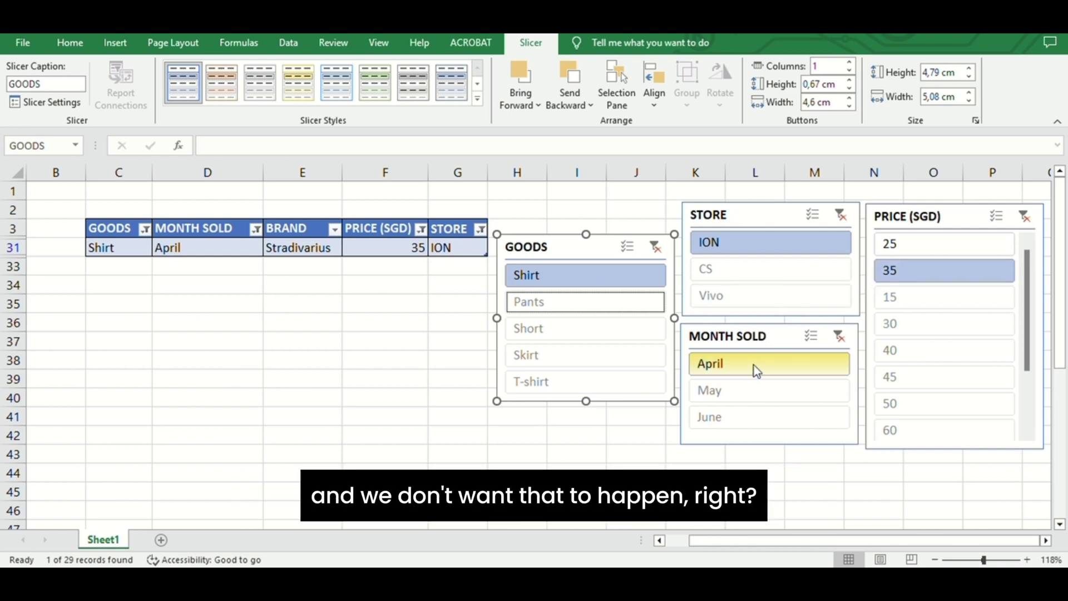
Clear the GOODS, STORE, PRICE (SGD) and MONTH SOLD slicer filters to show all records.
click(612, 282)
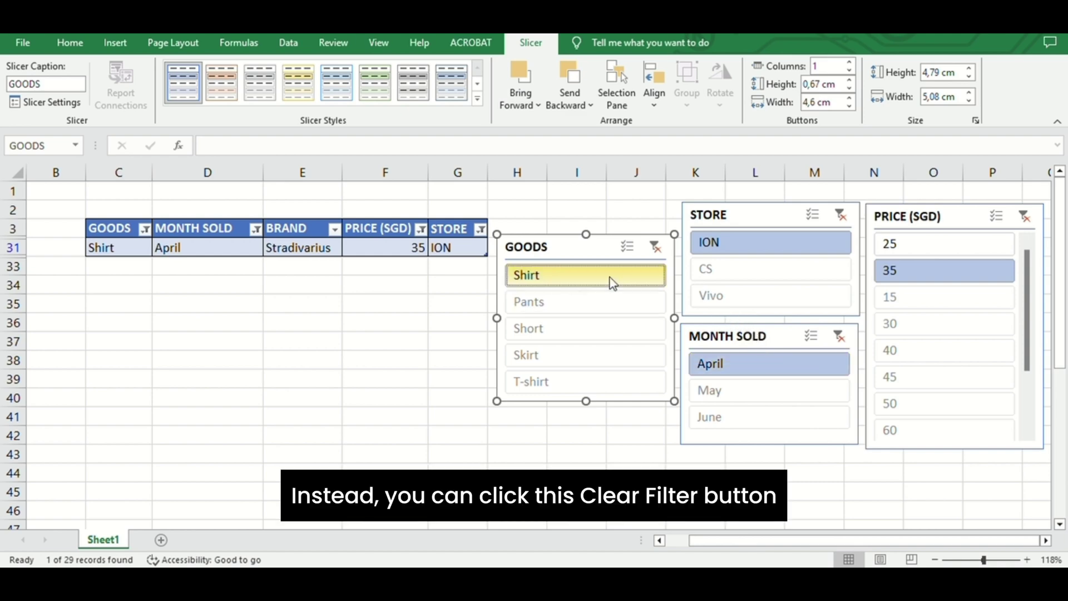
click(653, 246)
click(841, 217)
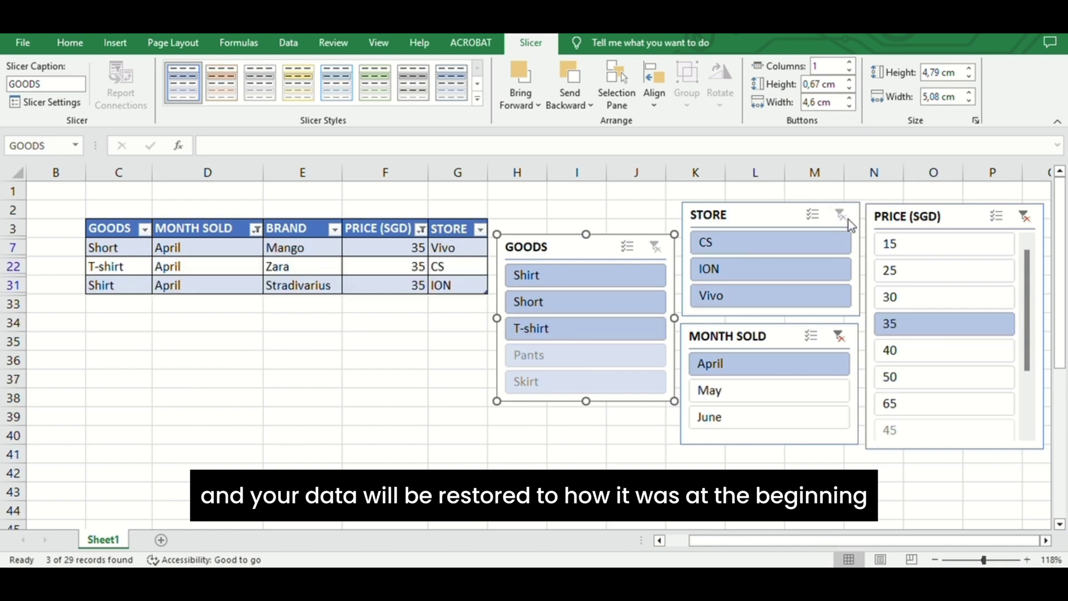
click(1026, 216)
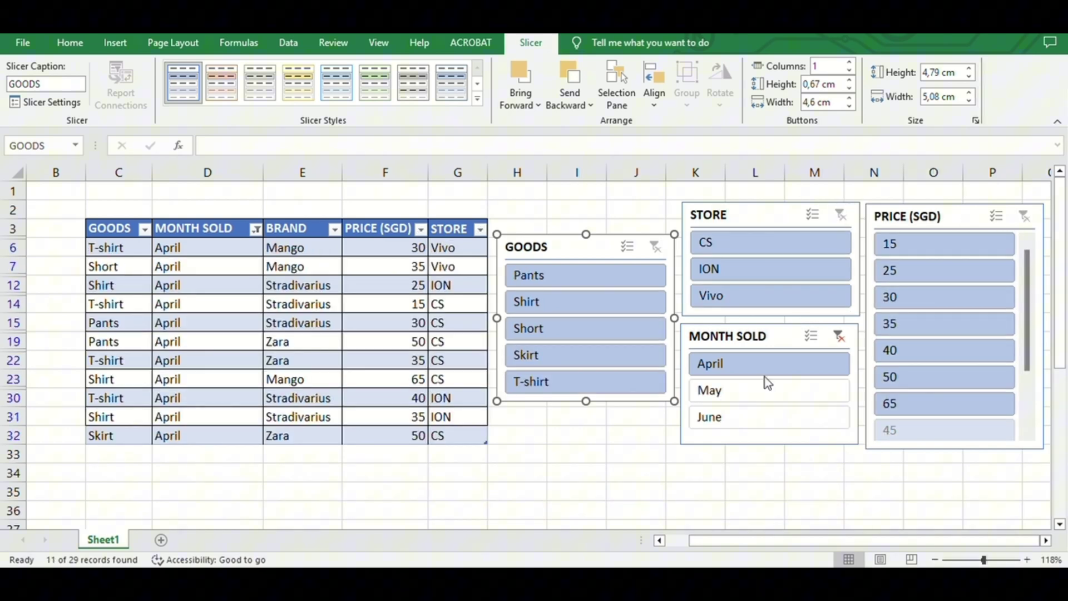
click(839, 337)
click(577, 492)
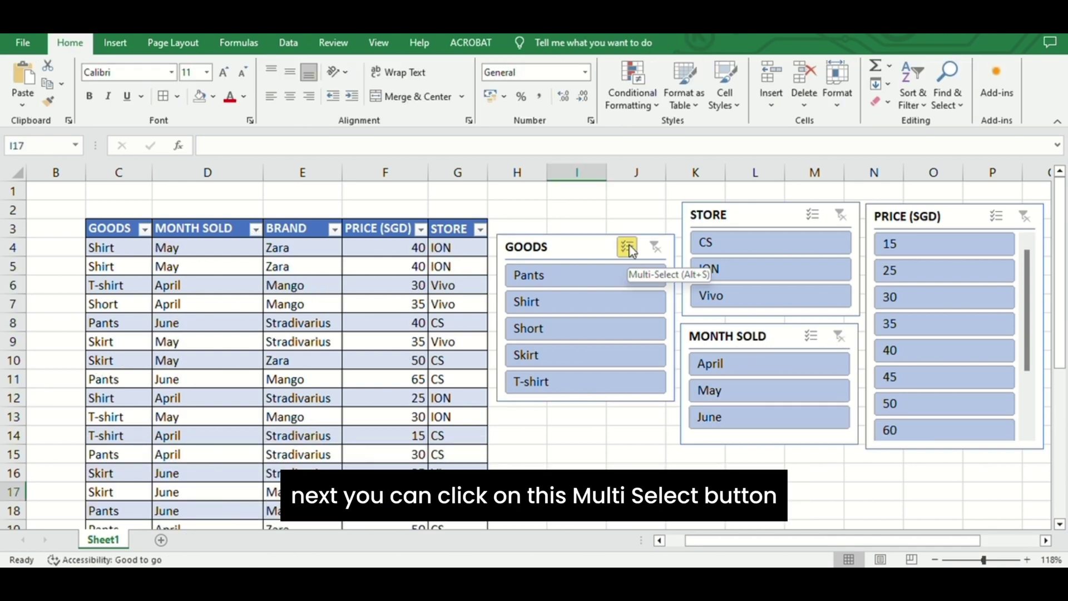
Enable Multi-Select on GOODS and deselect Pants, Skirt and T-shirt, keeping Shirt and Short.
click(629, 248)
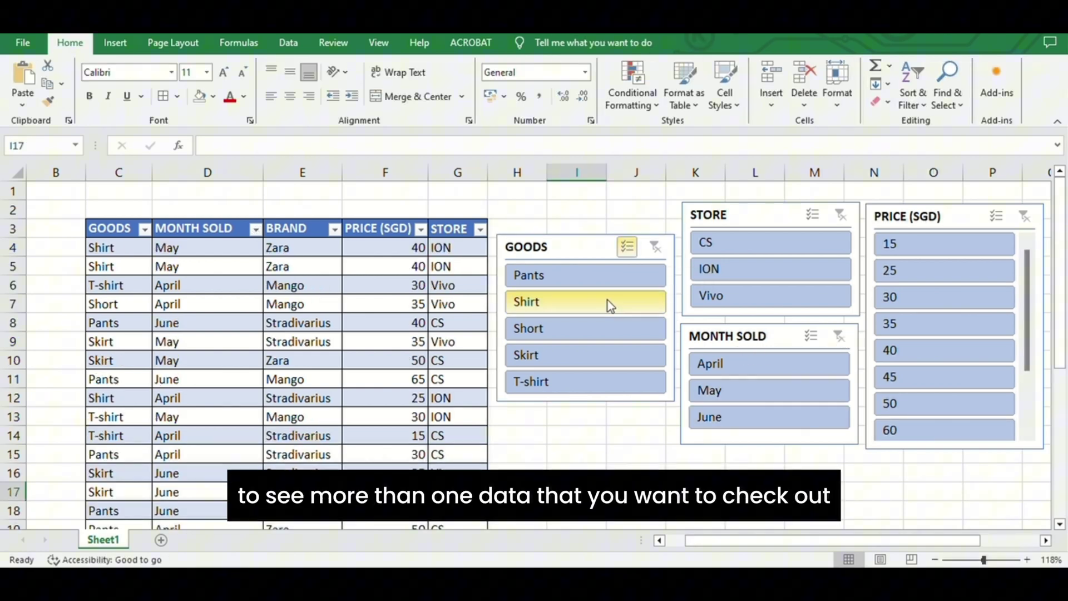
click(611, 305)
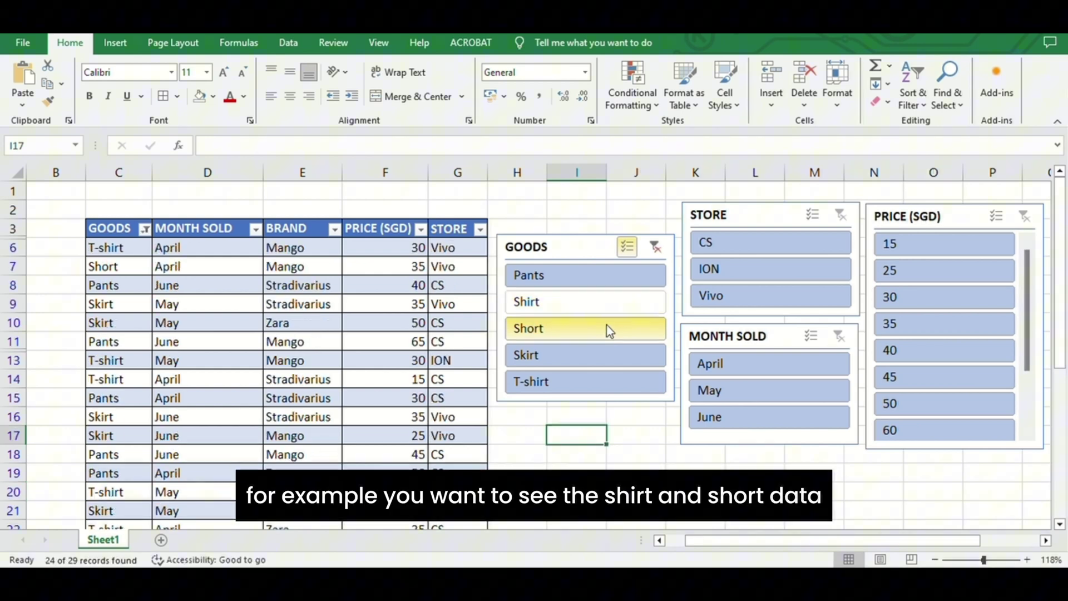
click(607, 326)
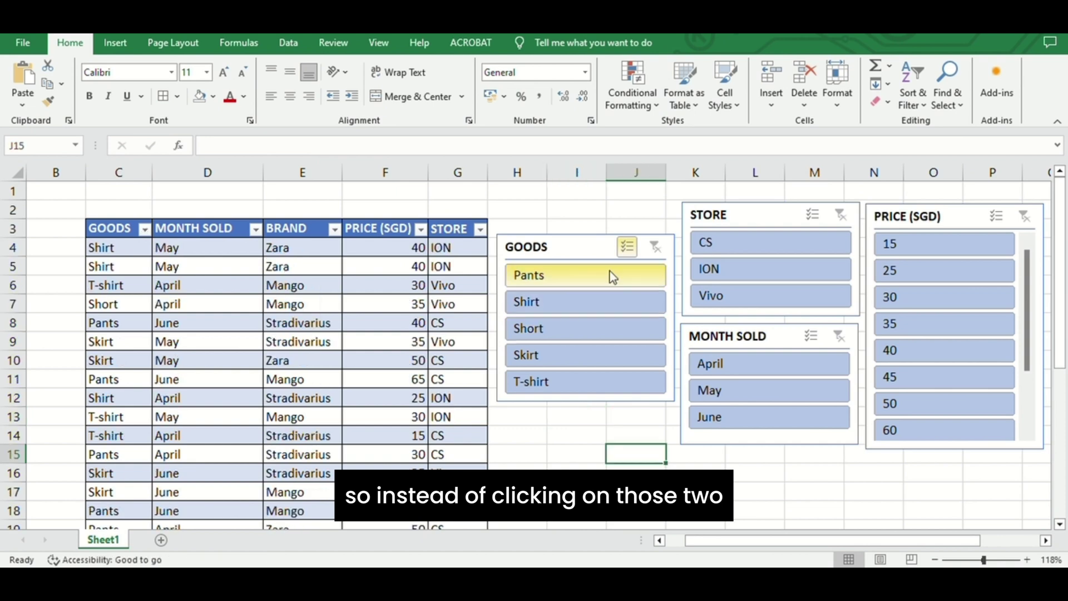
click(608, 273)
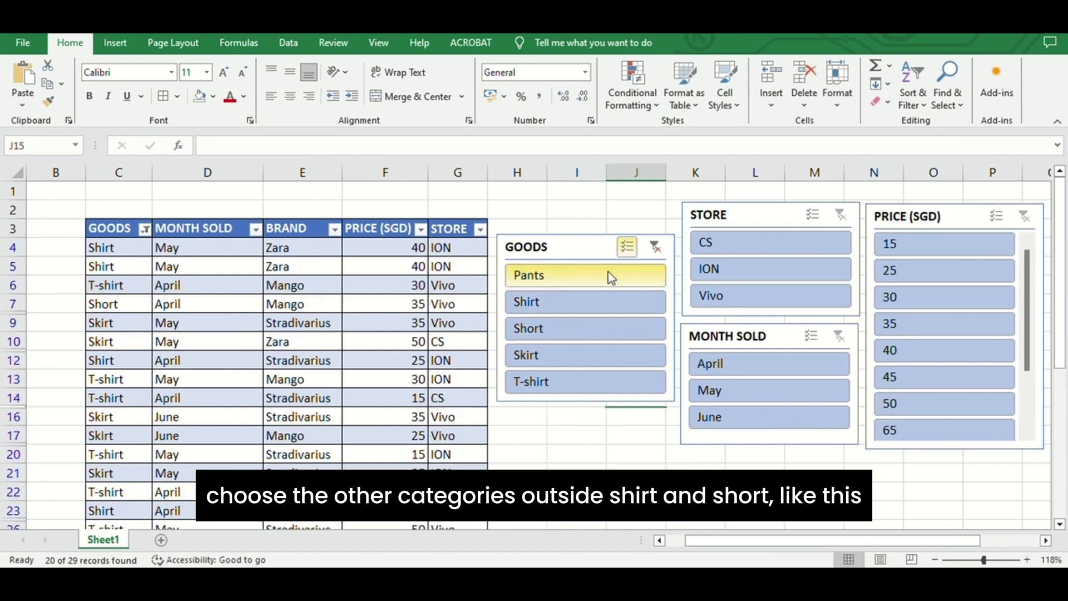
click(584, 354)
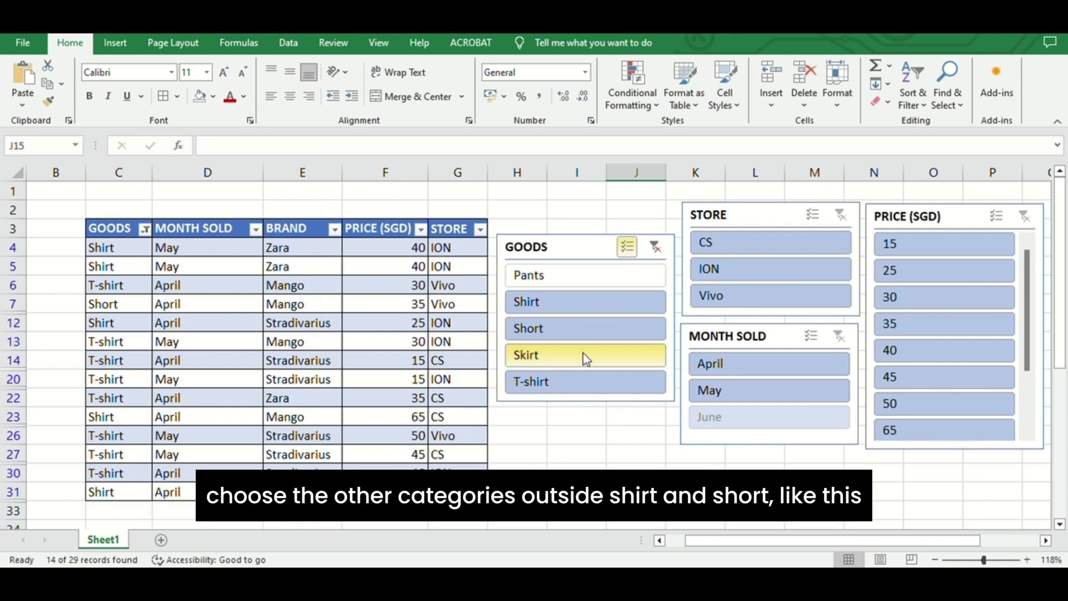
click(577, 382)
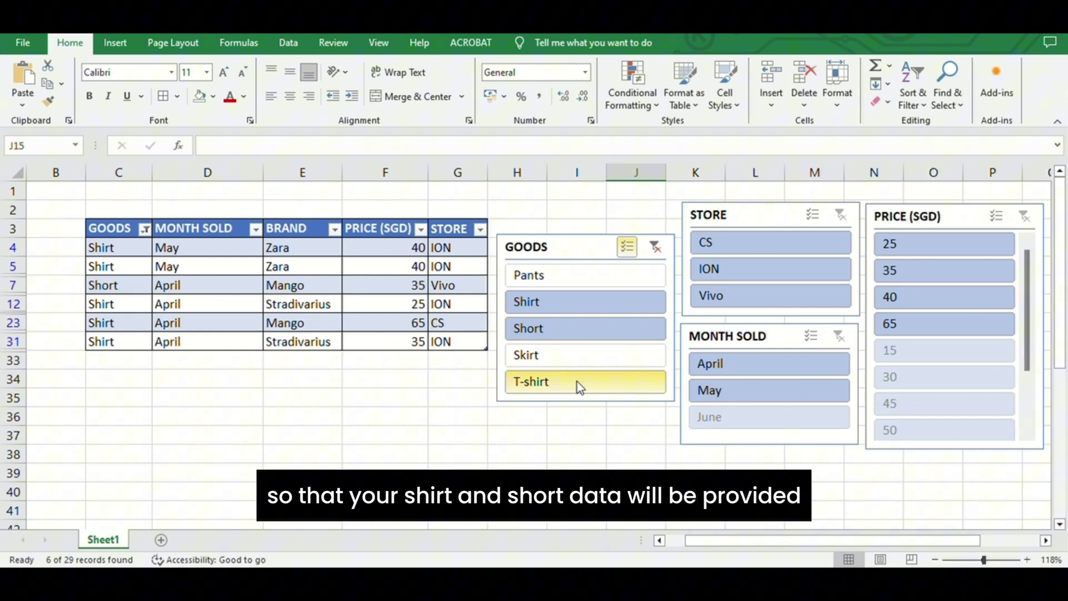